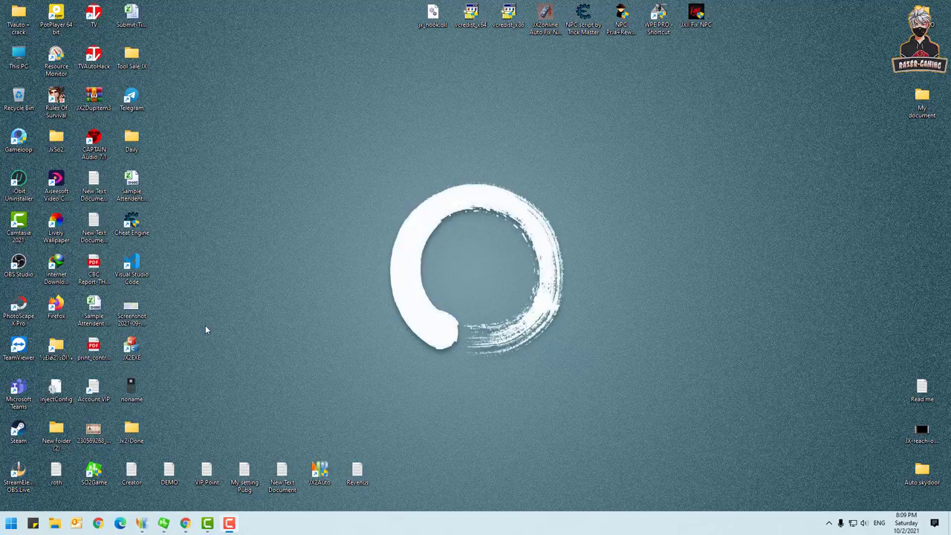
Open the Windows Security page within the Update & Security section of Windows Settings
right_click(11, 523)
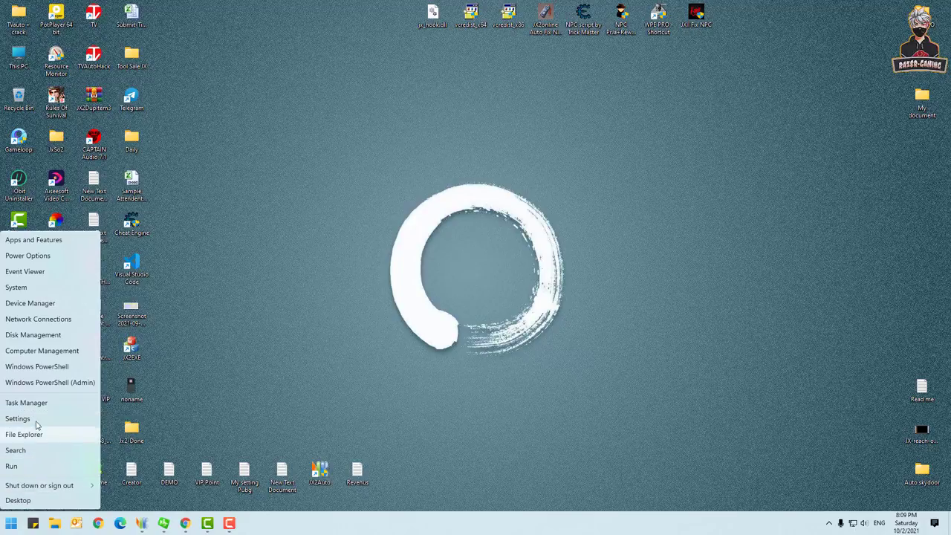
left_click(163, 439)
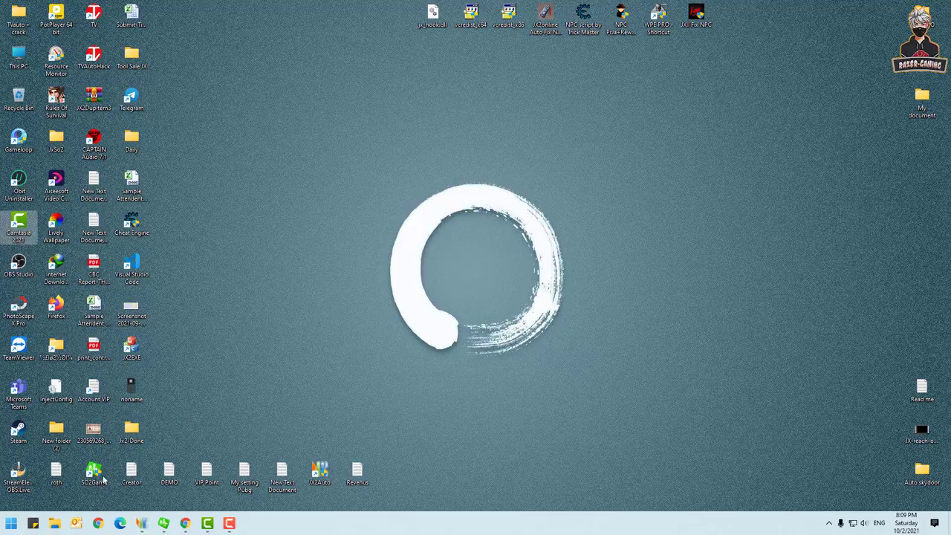
right_click(11, 523)
left_click(17, 418)
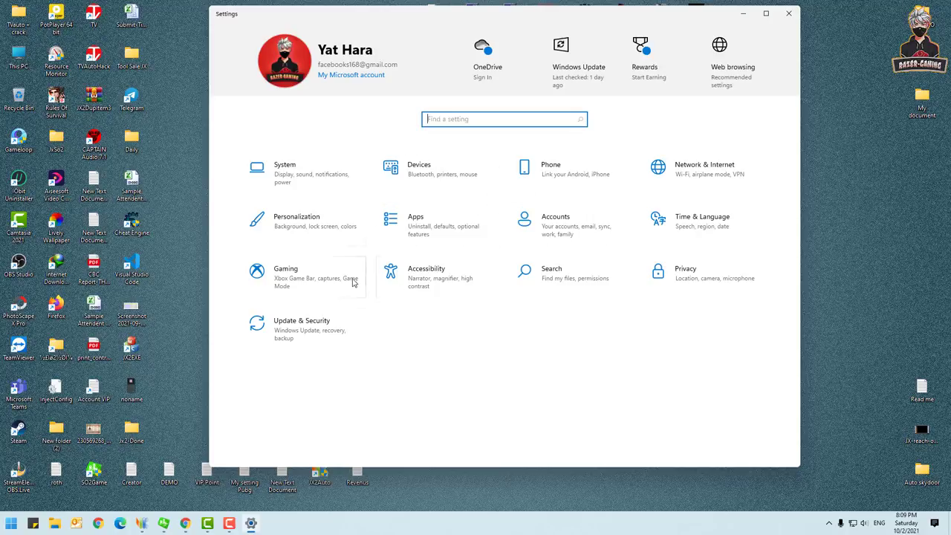
left_click(302, 335)
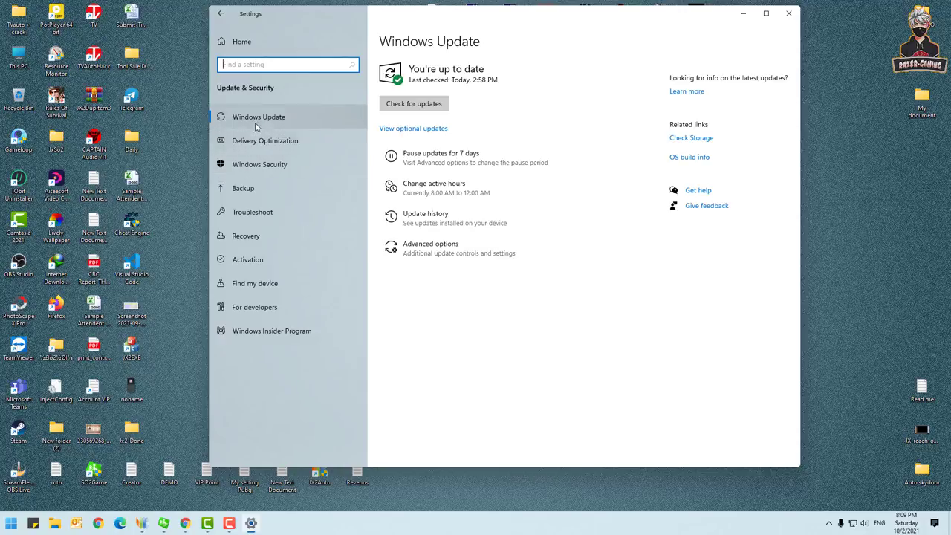
left_click(257, 170)
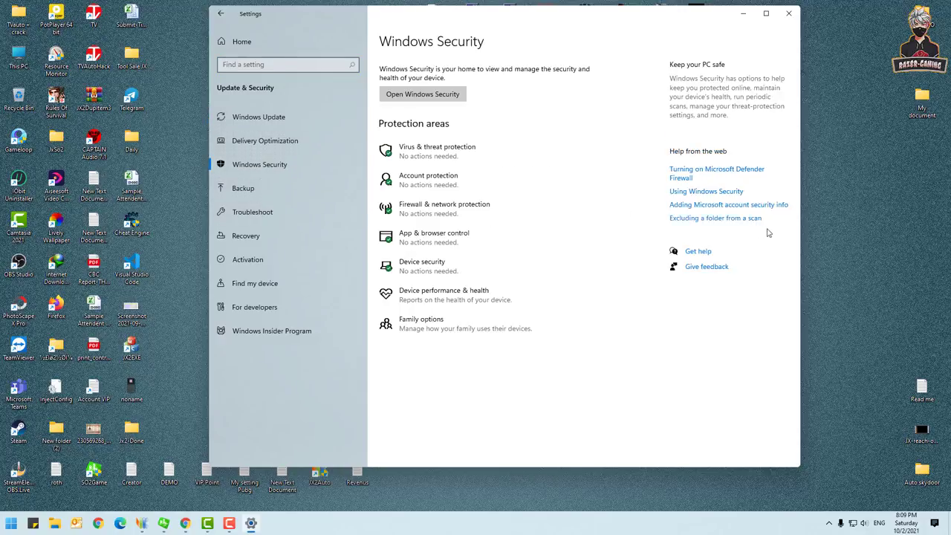
Widen the Settings window and open the management page for Virus & threat protection settings
left_click_drag(806, 235, 947, 266)
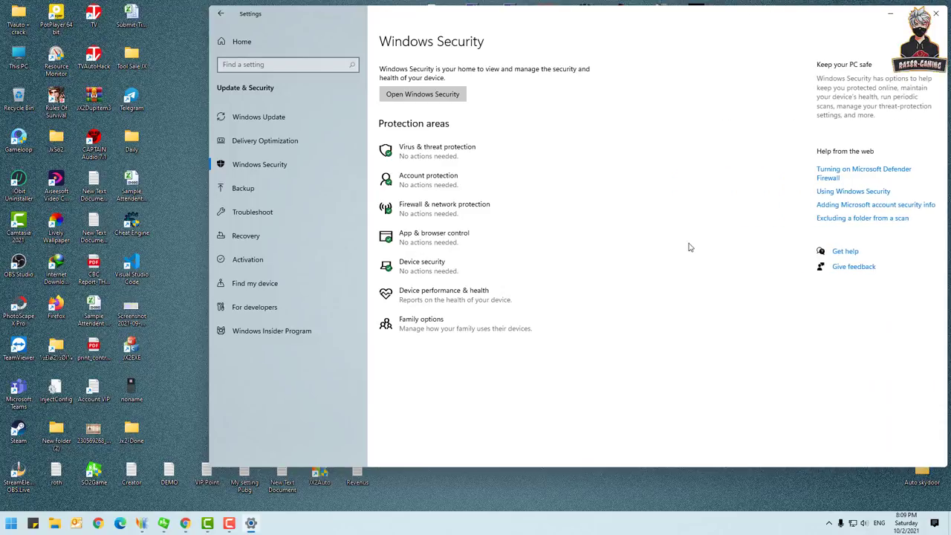
left_click(428, 159)
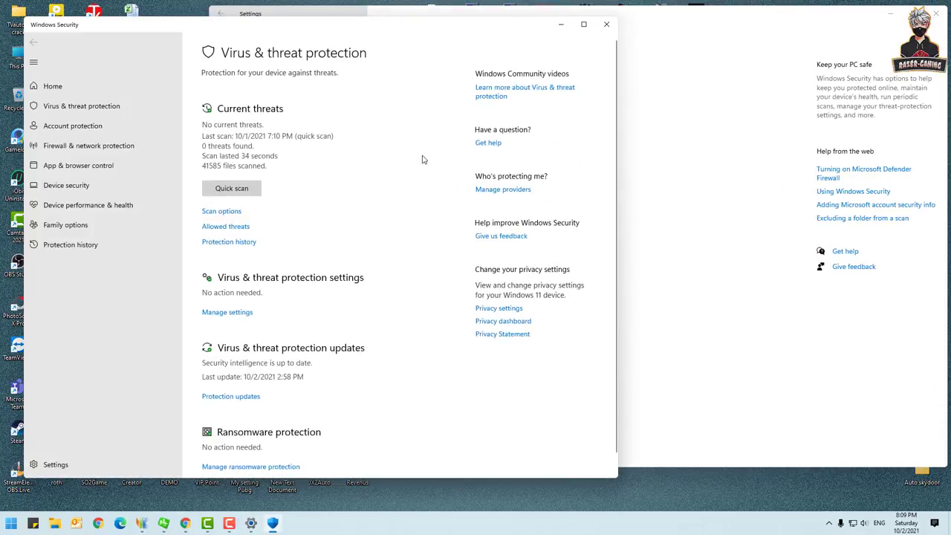
left_click(232, 312)
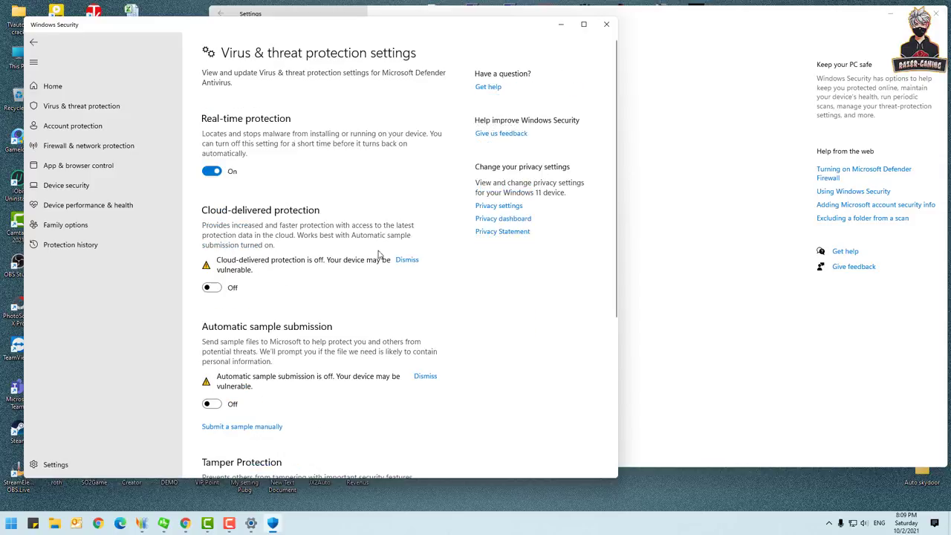
Turn off Real-time protection, dismiss the warnings for the other disabled protections, and close the security and Settings windows
left_click(212, 172)
left_click(407, 274)
left_click(425, 373)
scroll(401, 306, "down", 3)
left_click(414, 227)
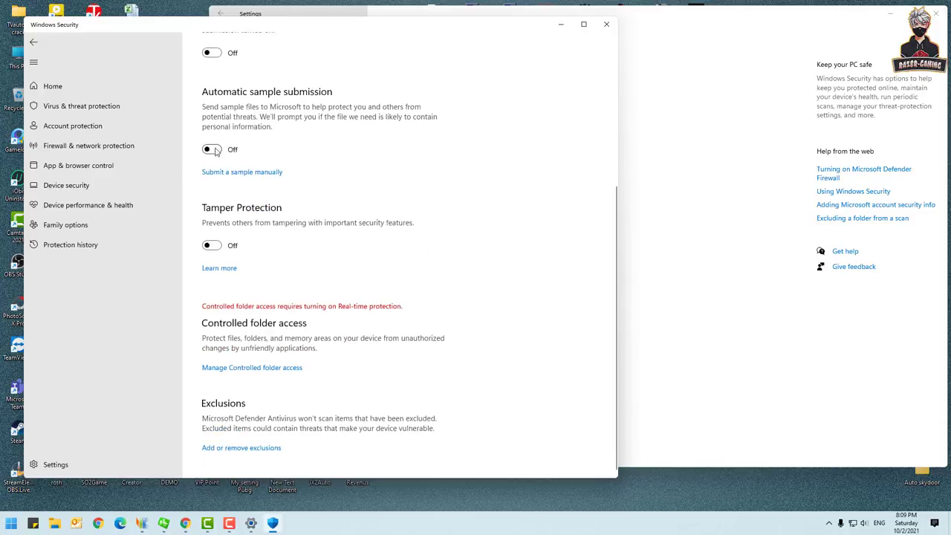
scroll(244, 257, "up", 2)
scroll(244, 257, "up", 2)
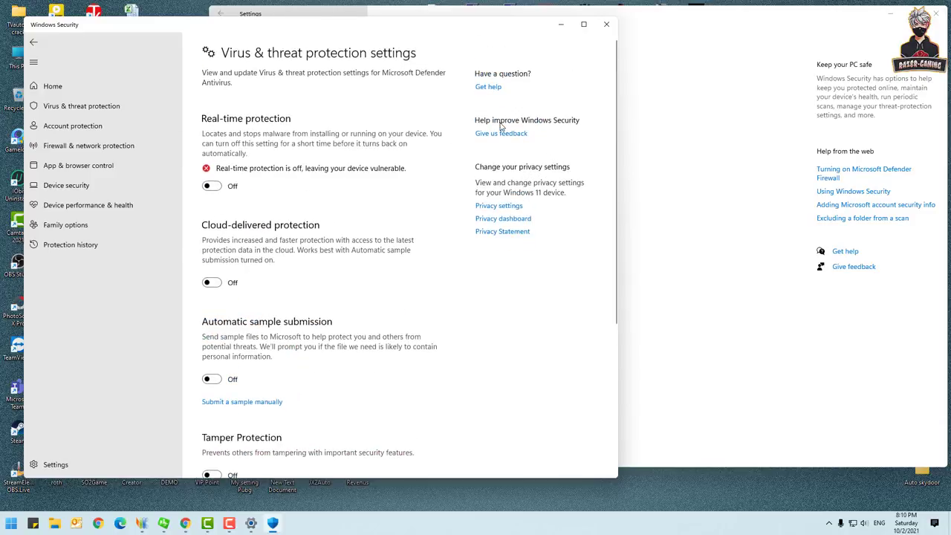
left_click(606, 25)
left_click_drag(595, 15, 380, 55)
left_click(720, 53)
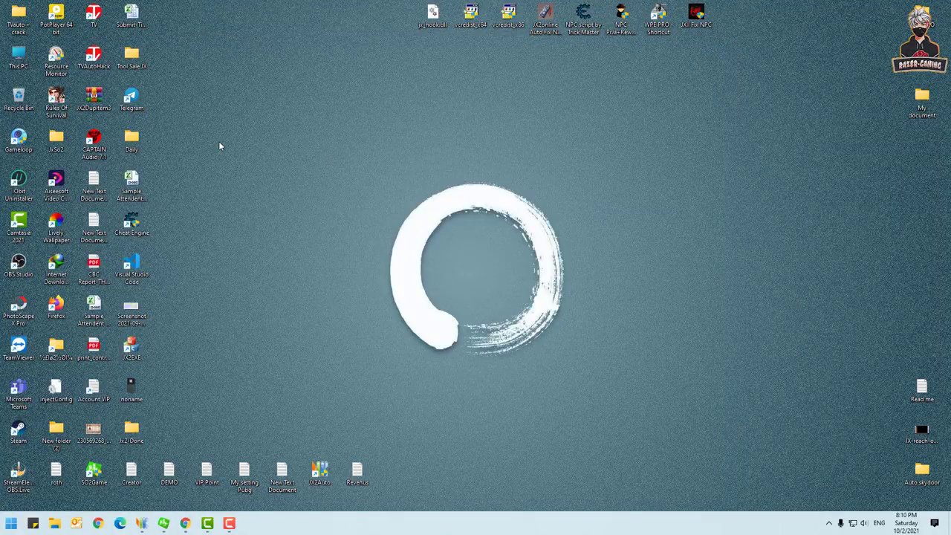
double_click(19, 63)
left_click_drag(331, 91, 869, 149)
left_click_drag(413, 356, 427, 524)
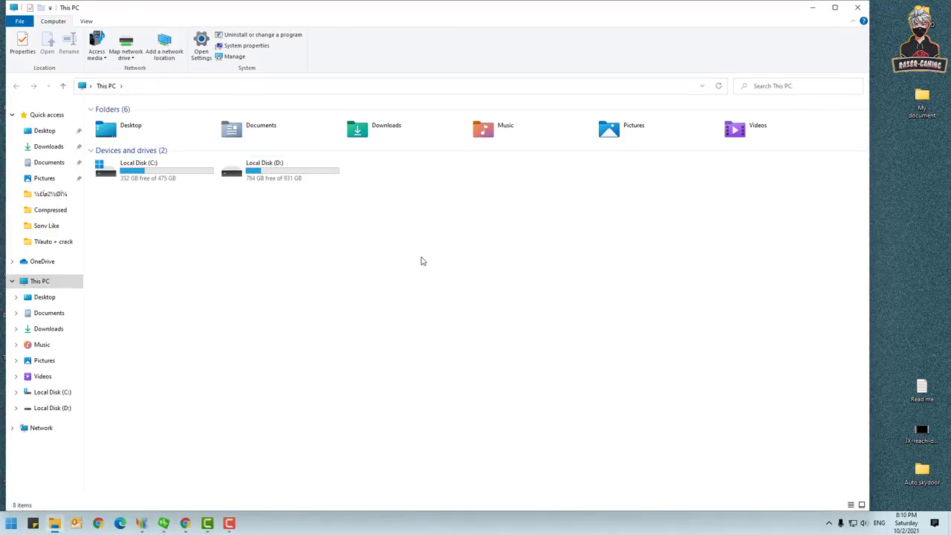
left_click(271, 41)
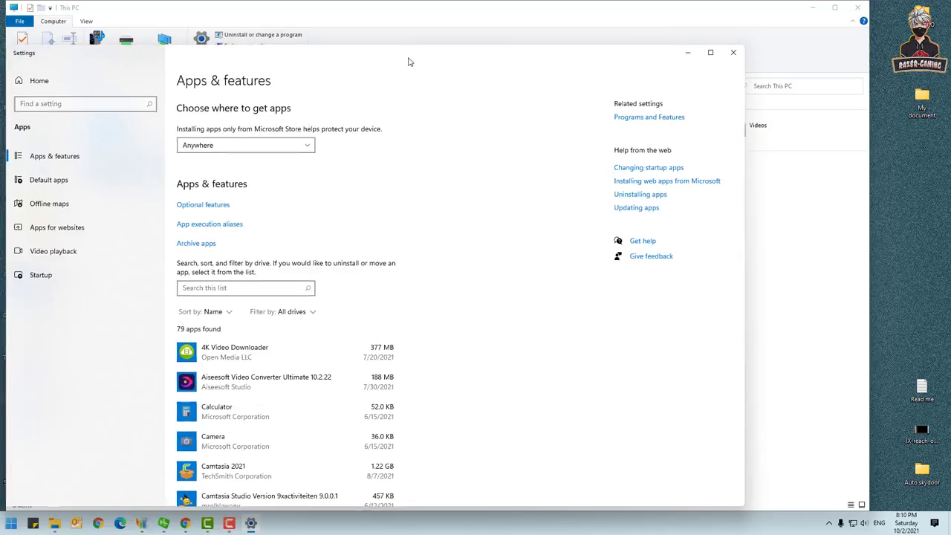
left_click_drag(318, 59, 361, 68)
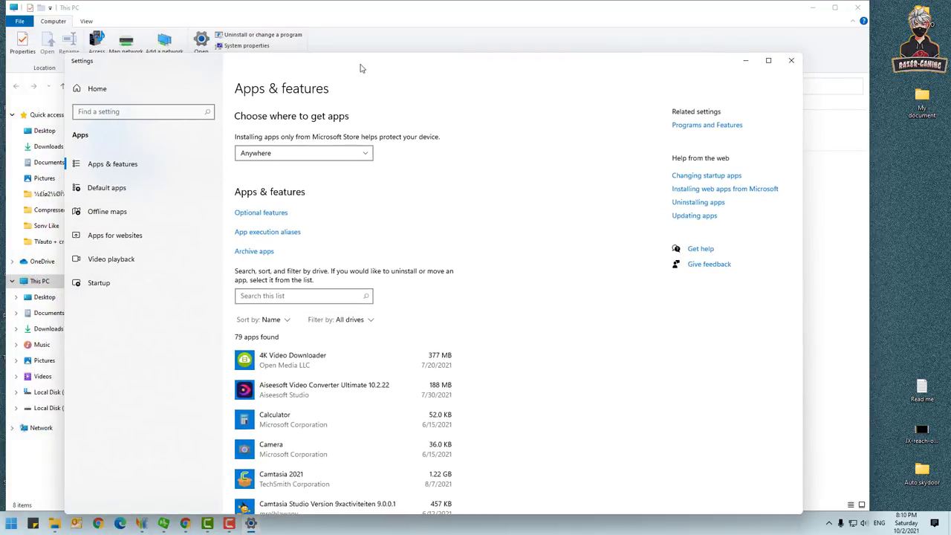
left_click(791, 60)
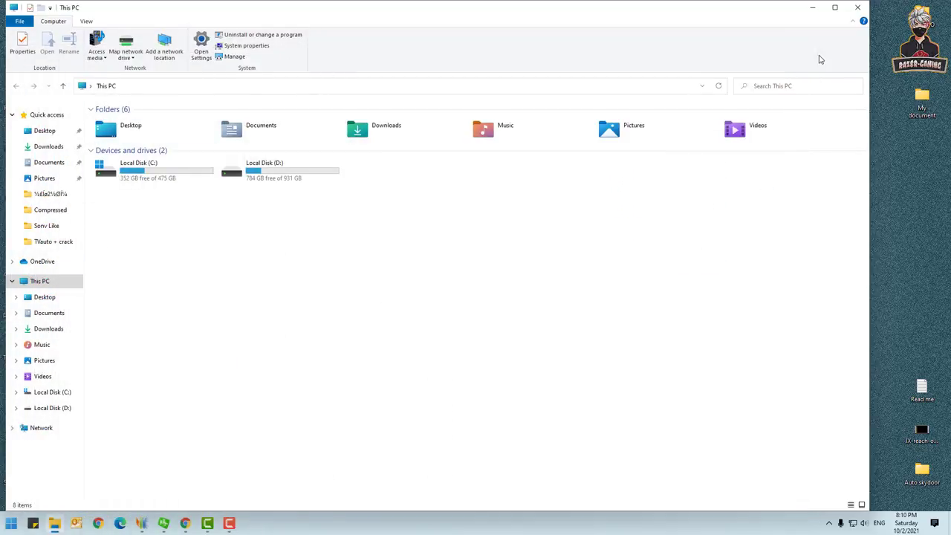
left_click_drag(587, 15, 589, 147)
left_click(860, 145)
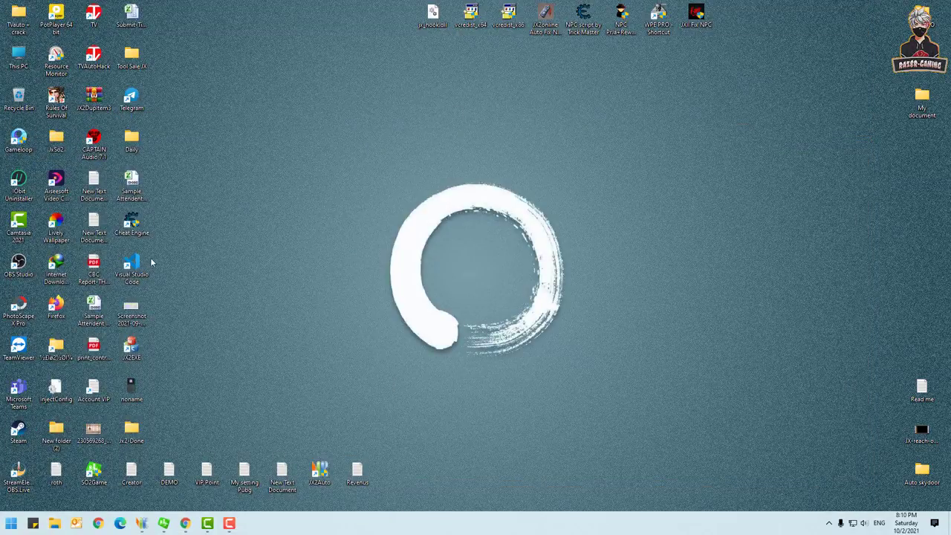
From This PC, go through Apps & features to Programs and Features and open the Windows Features dialog
double_click(18, 58)
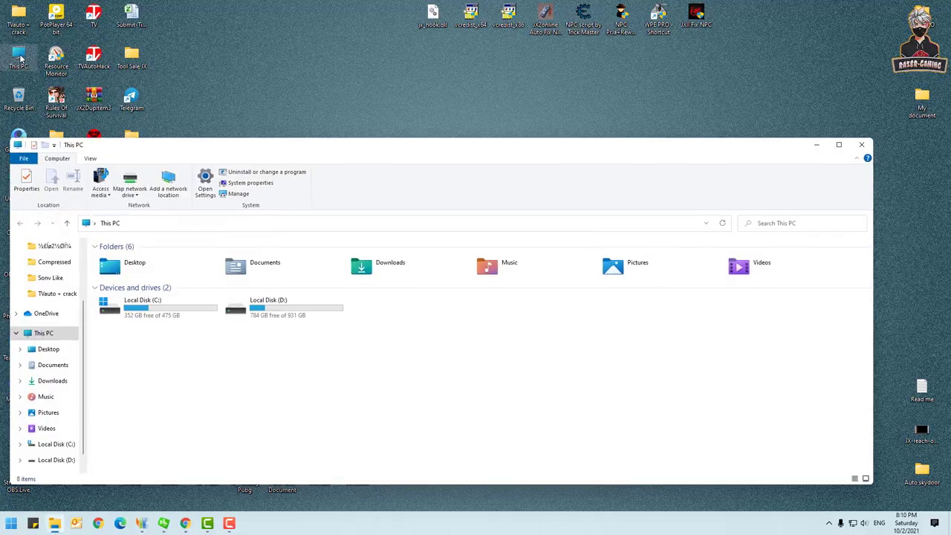
left_click(839, 146)
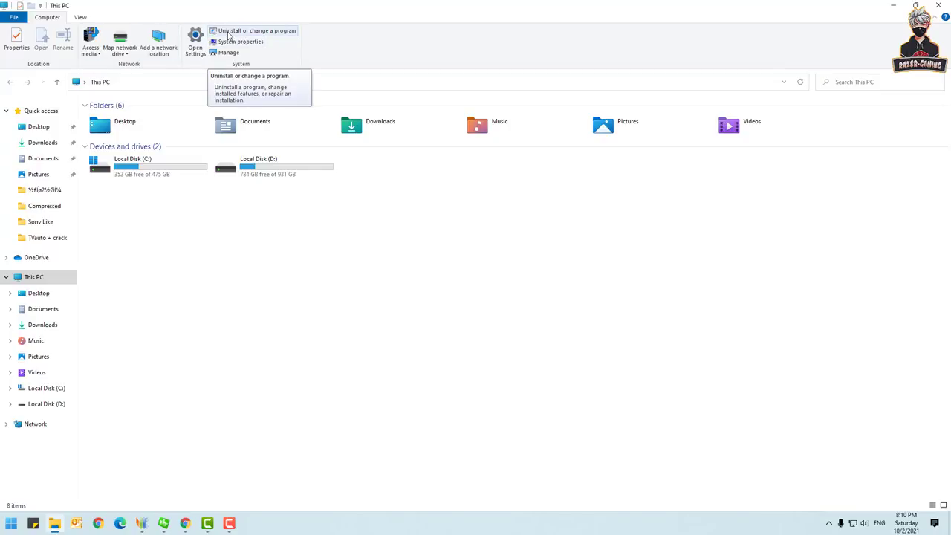
left_click(229, 34)
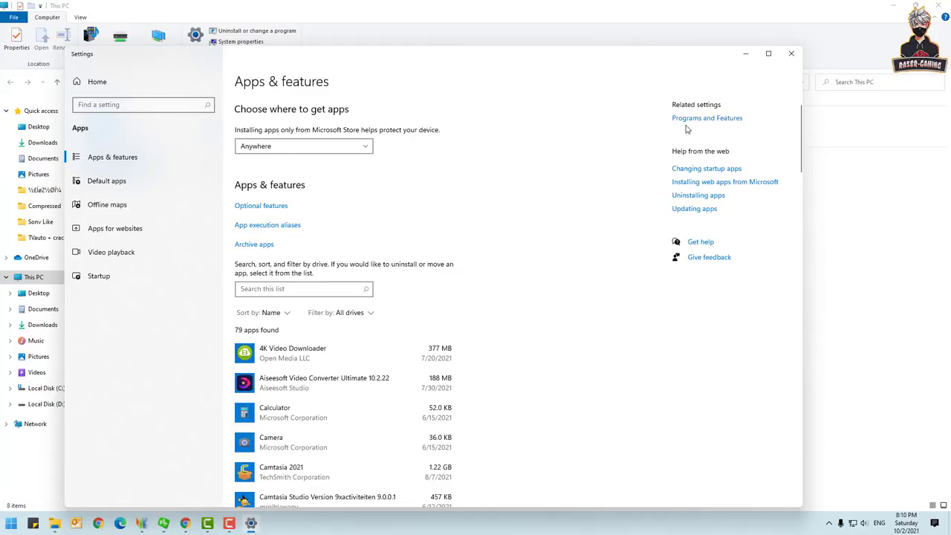
left_click(706, 120)
left_click_drag(582, 337, 781, 488)
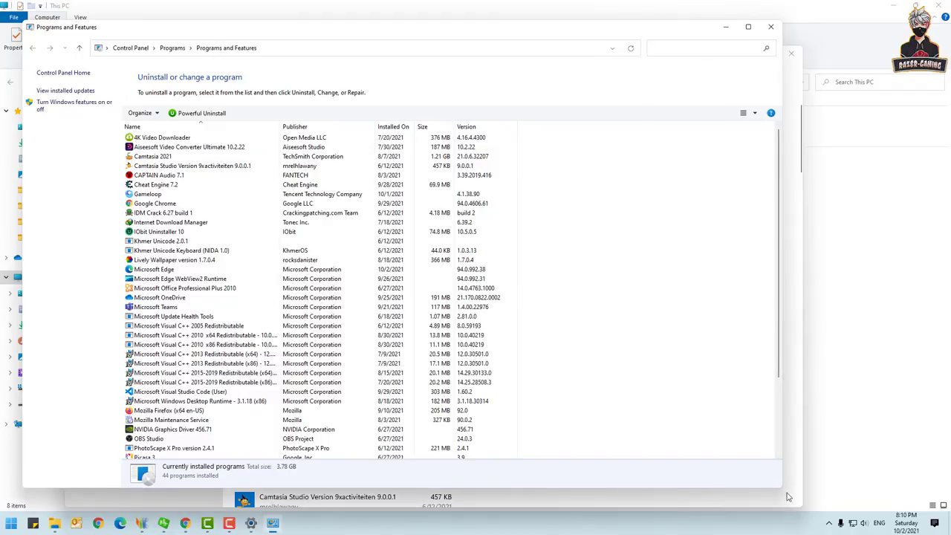
left_click(87, 109)
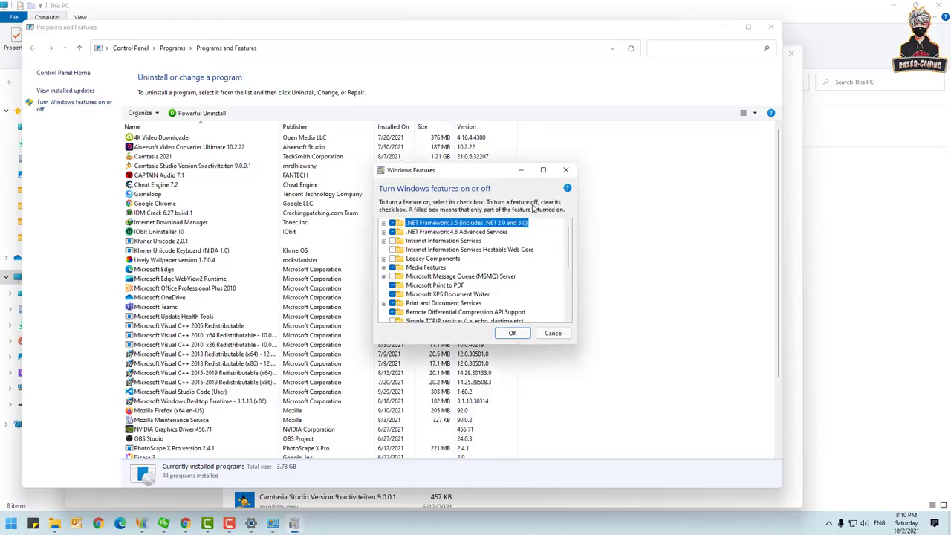
Make sure .NET Framework 3.5 (includes .NET 2.0 and 3.0) is enabled, apply the Windows features, and close all open windows
left_click(383, 223)
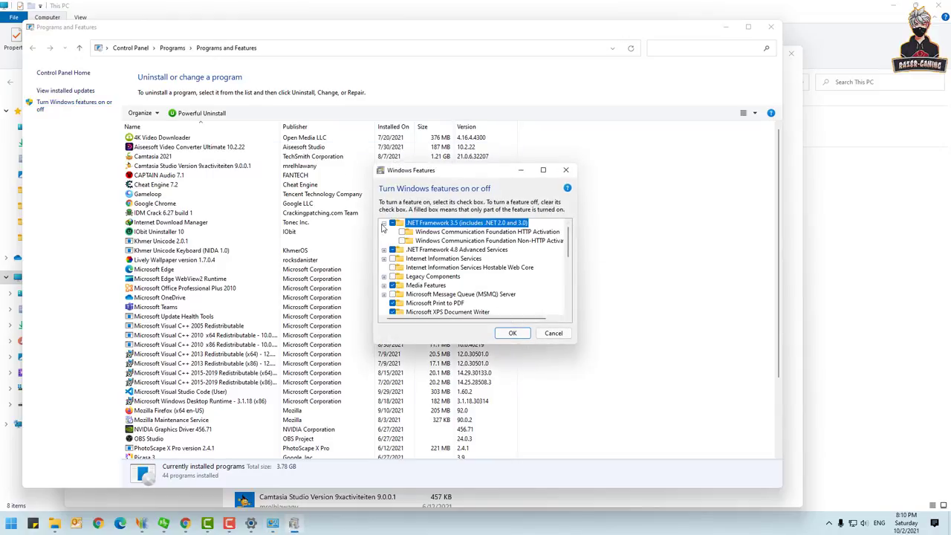
left_click(384, 223)
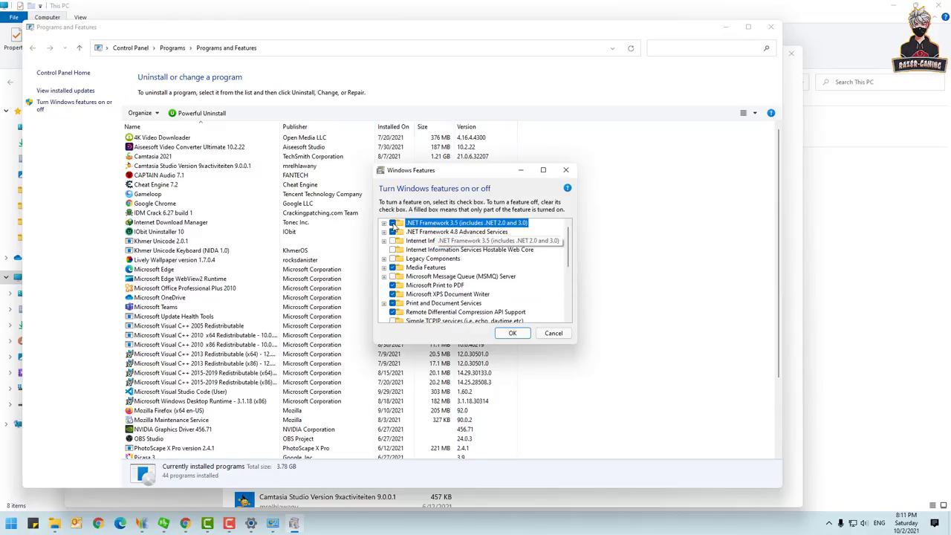
left_click(392, 223)
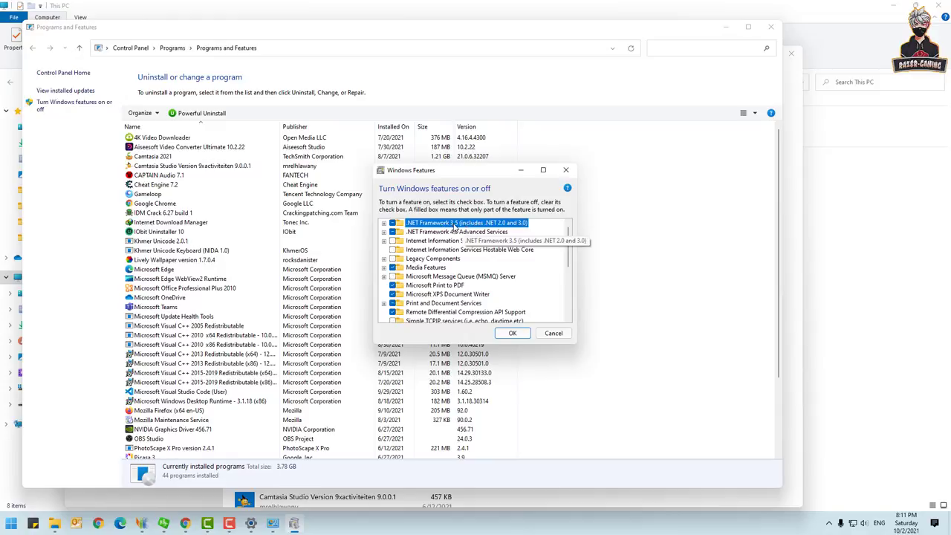
left_click(512, 333)
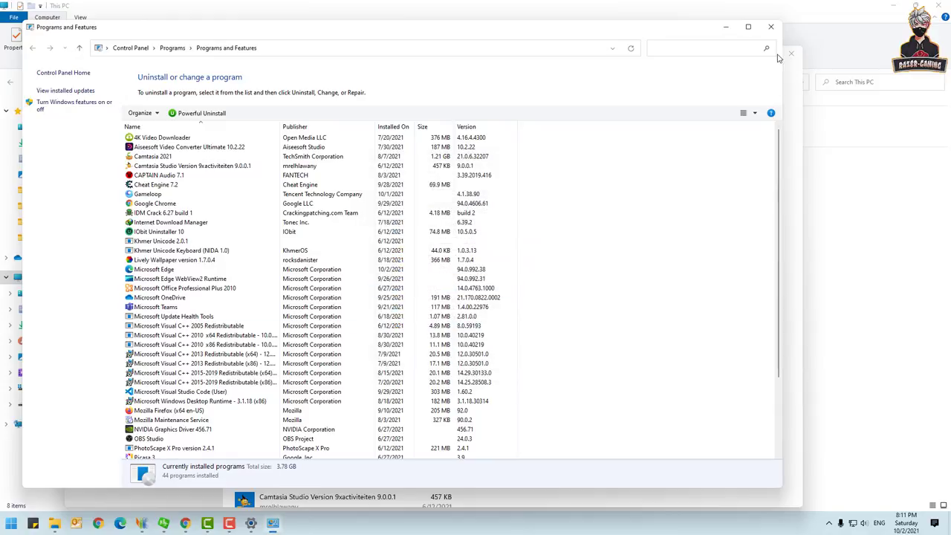
left_click_drag(633, 35, 638, 112)
left_click(776, 96)
left_click(790, 53)
left_click_drag(642, 6, 608, 124)
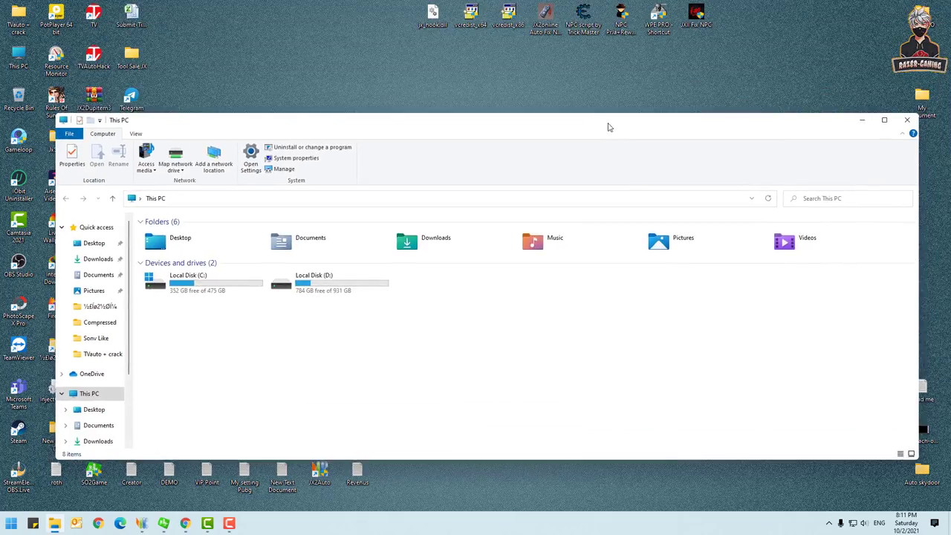
left_click(908, 119)
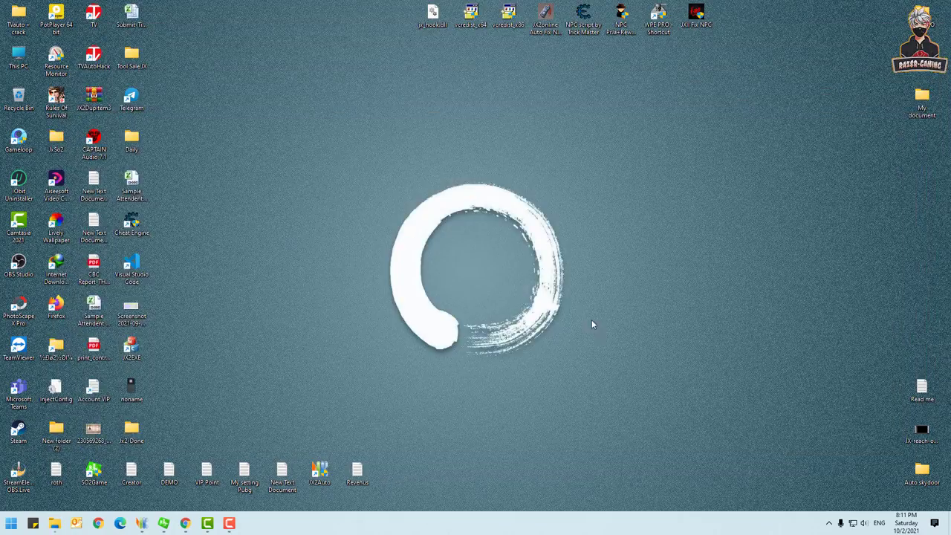
Check the hidden notification-area icons and the options of the red one, and dismiss them
left_click(829, 523)
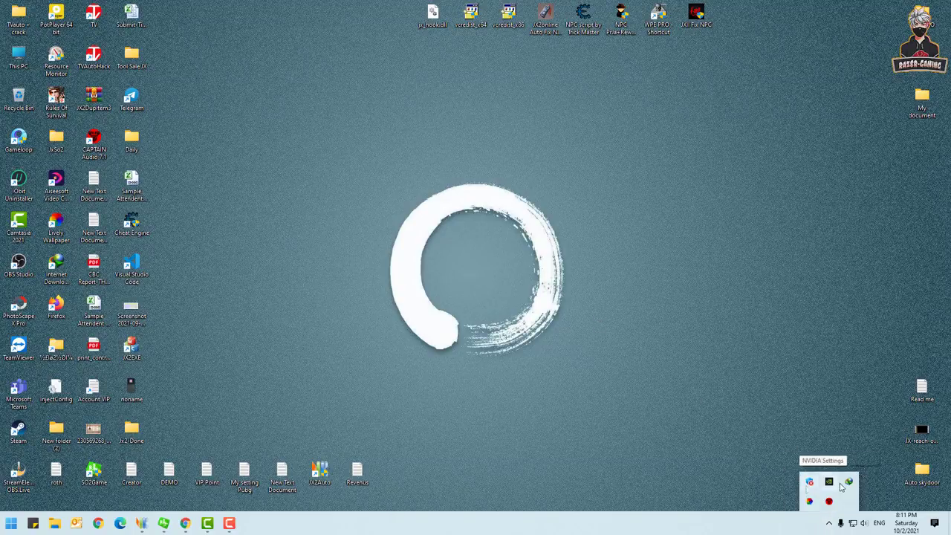
right_click(829, 502)
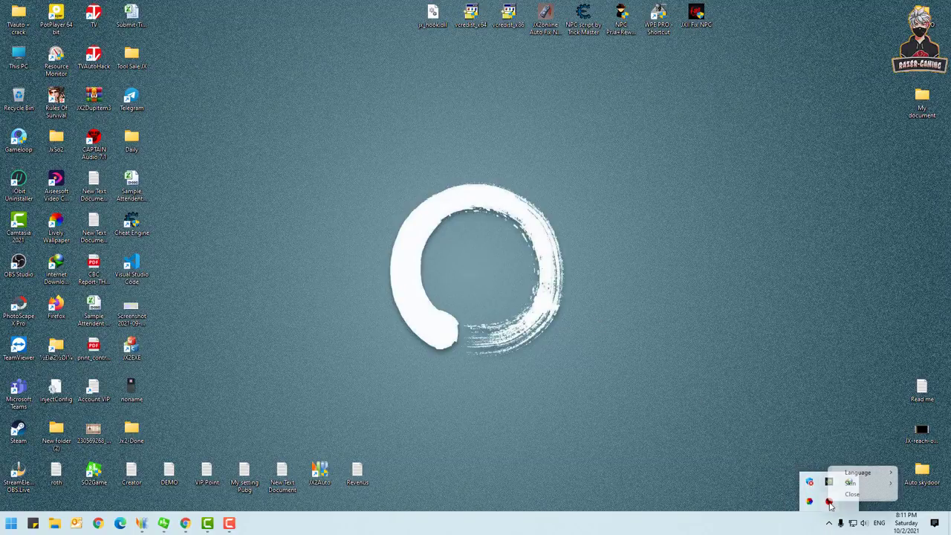
left_click(726, 409)
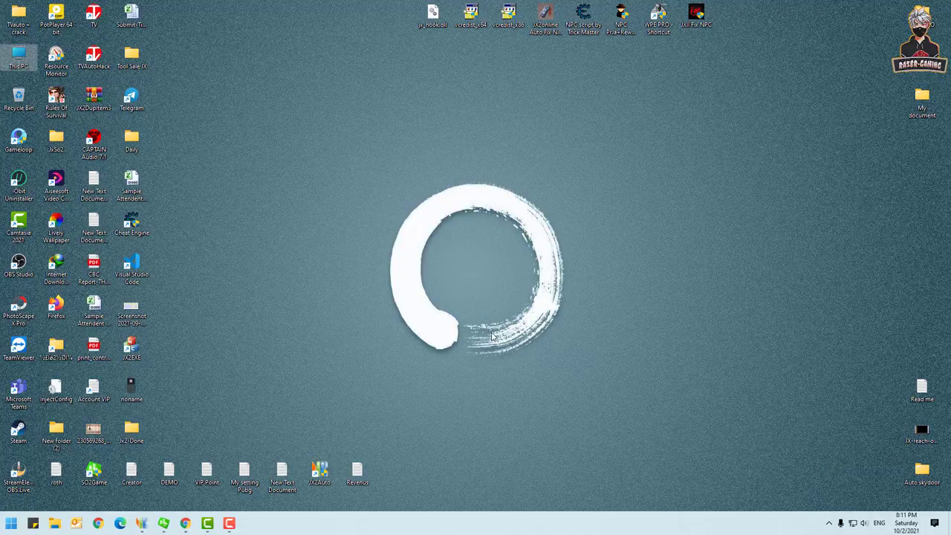
left_click(390, 289)
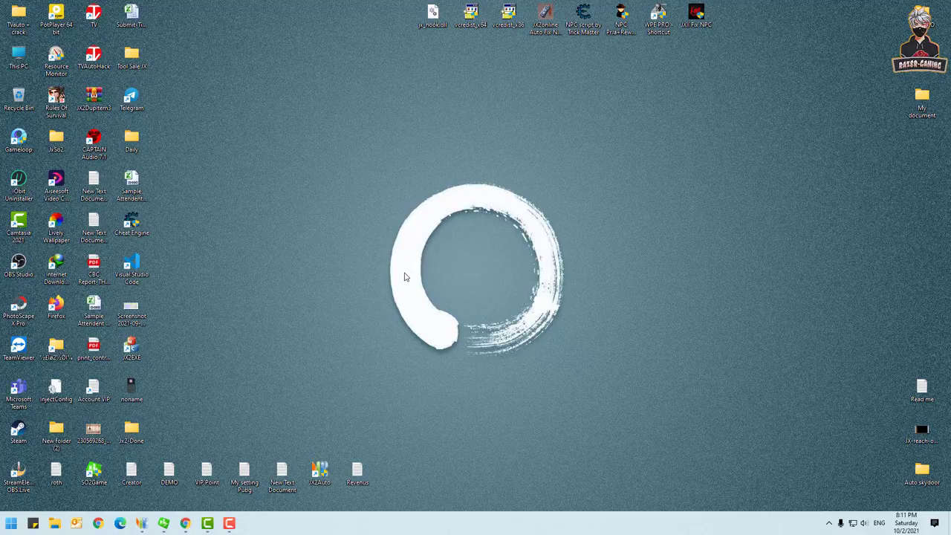
View the contents of the JX2 folder inside the desktop folder Jx2-Done and close the window
double_click(134, 431)
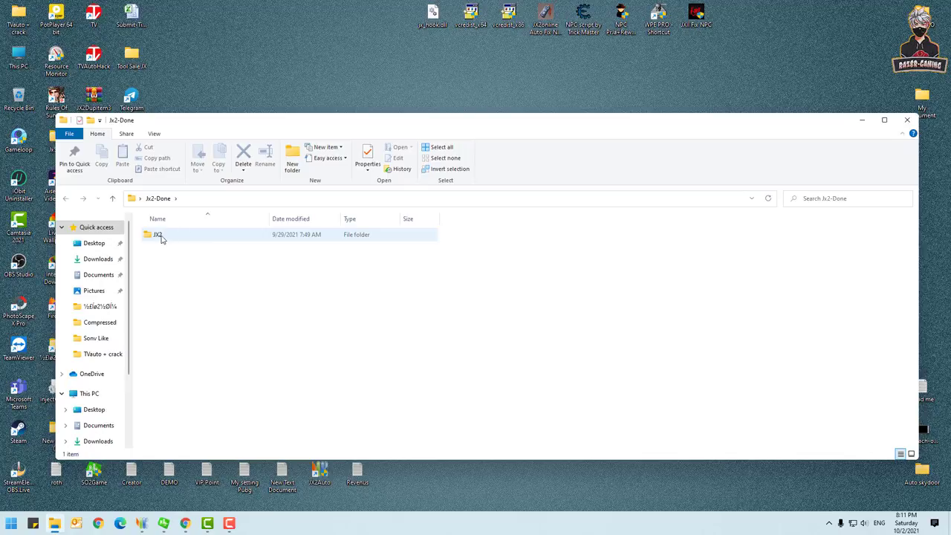
left_click_drag(233, 133, 541, 139)
double_click(469, 244)
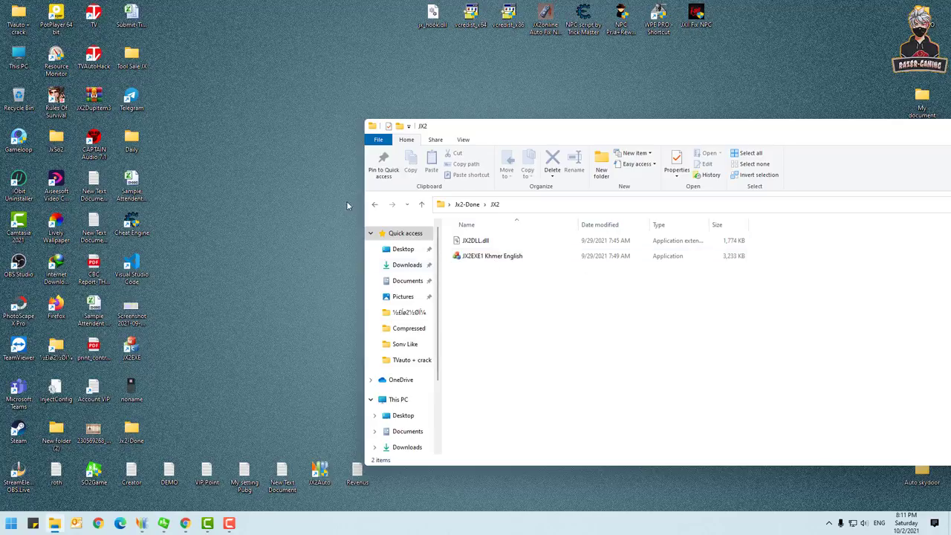
left_click_drag(447, 134, 158, 101)
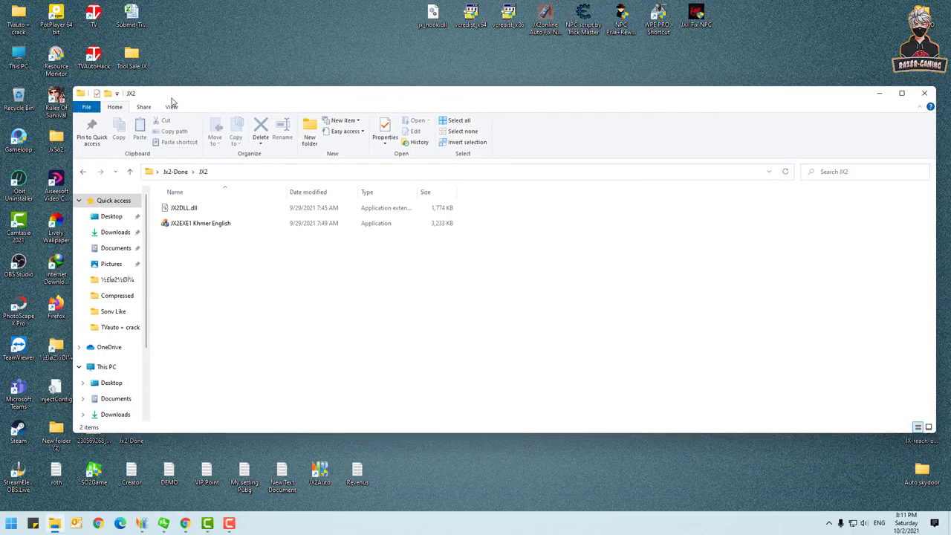
left_click(925, 93)
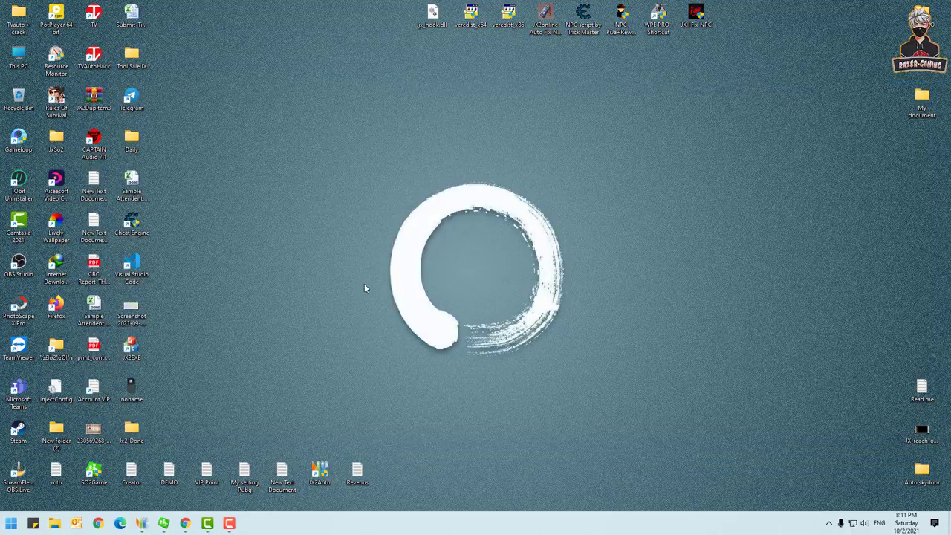
Bring up the JX Online II game window and open the JX2 folder from Jx2-Done side by side with it
left_click(164, 523)
left_click_drag(314, 8, 532, 36)
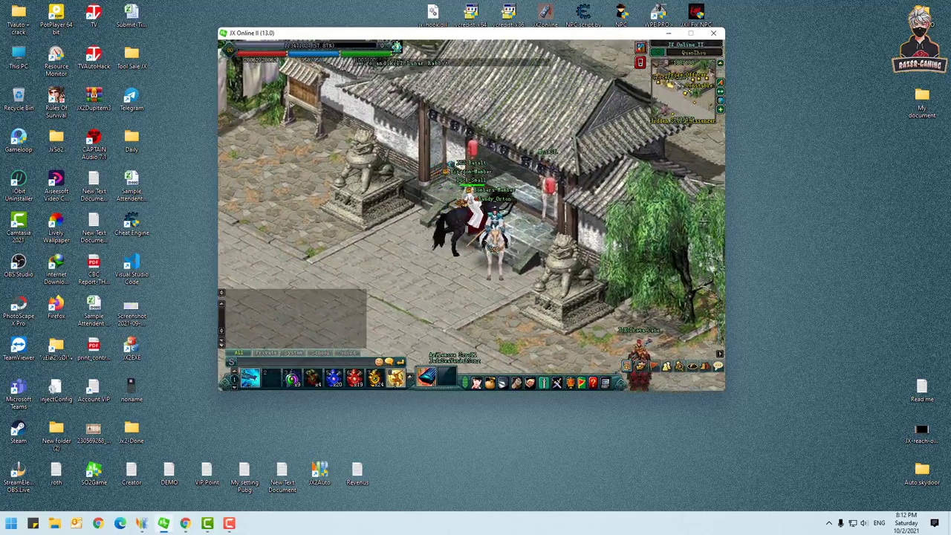
double_click(132, 429)
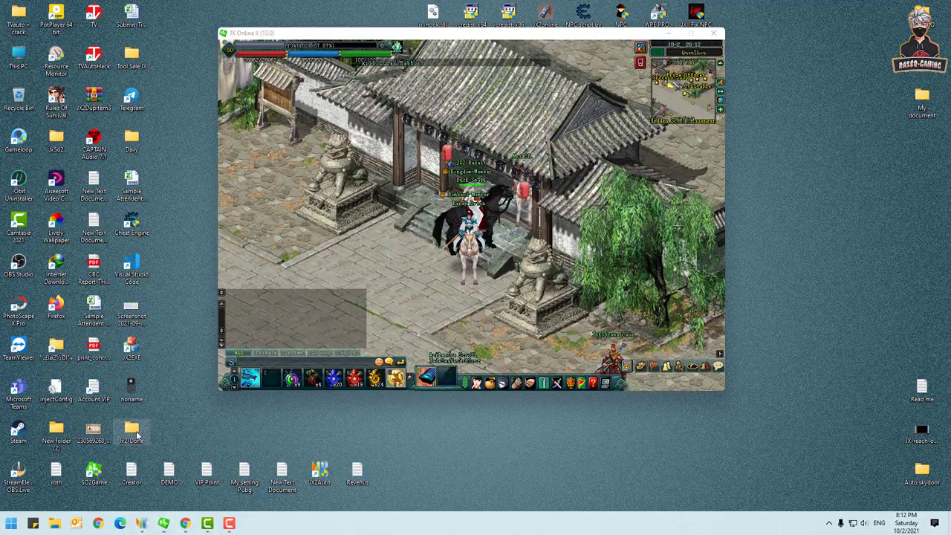
double_click(175, 208)
left_click_drag(283, 104, 558, 158)
left_click_drag(457, 37, 257, 11)
left_click_drag(633, 147, 789, 100)
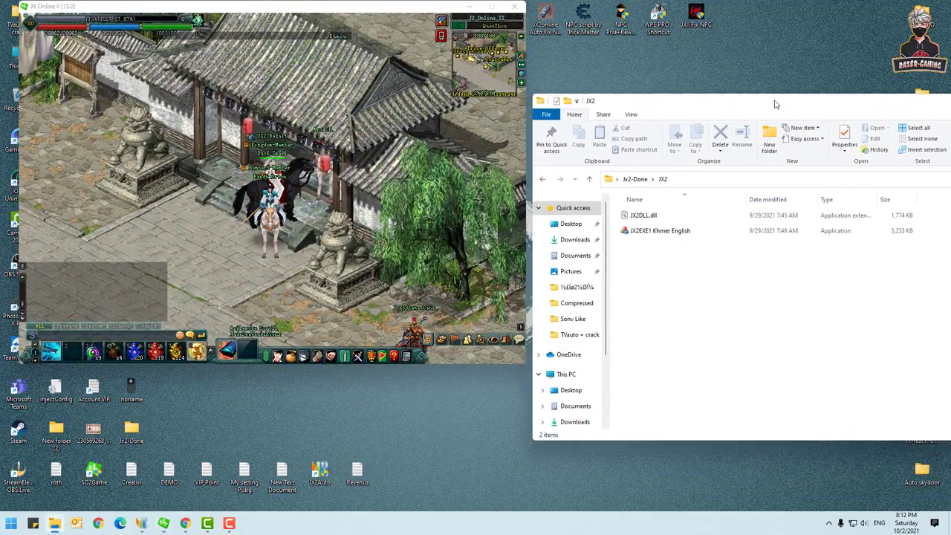
Set JX2EXE1 Khmer English to always run as an administrator in its compatibility properties, and apply the change
right_click(663, 229)
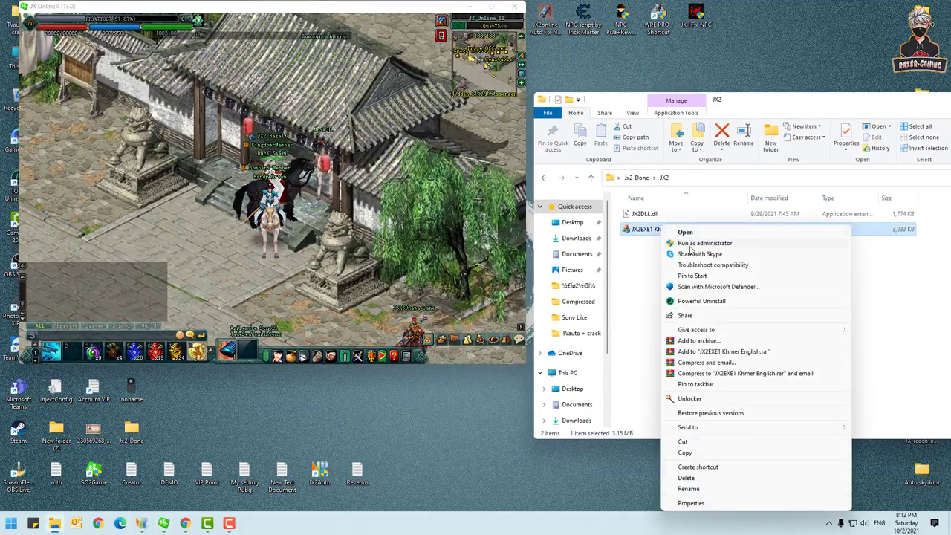
left_click(767, 105)
left_click_drag(766, 104, 757, 66)
right_click(664, 196)
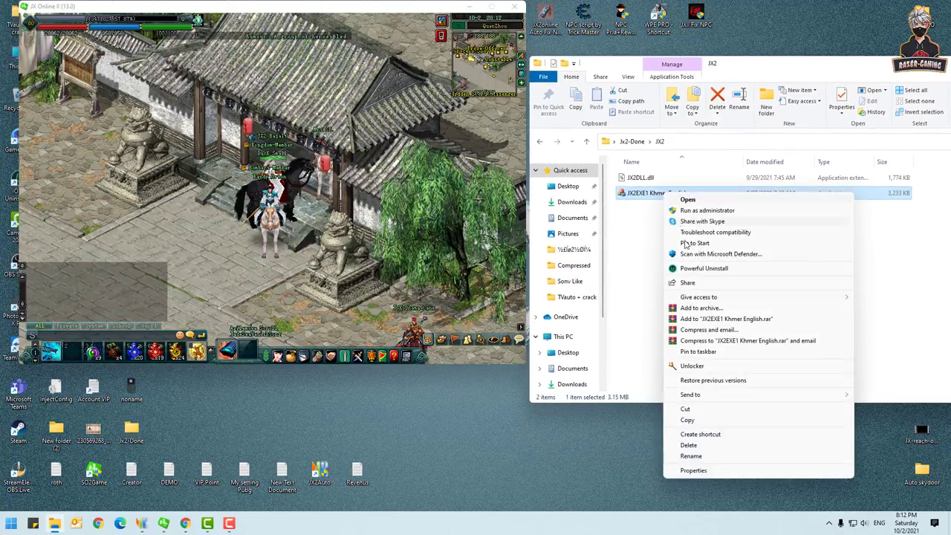
left_click(693, 471)
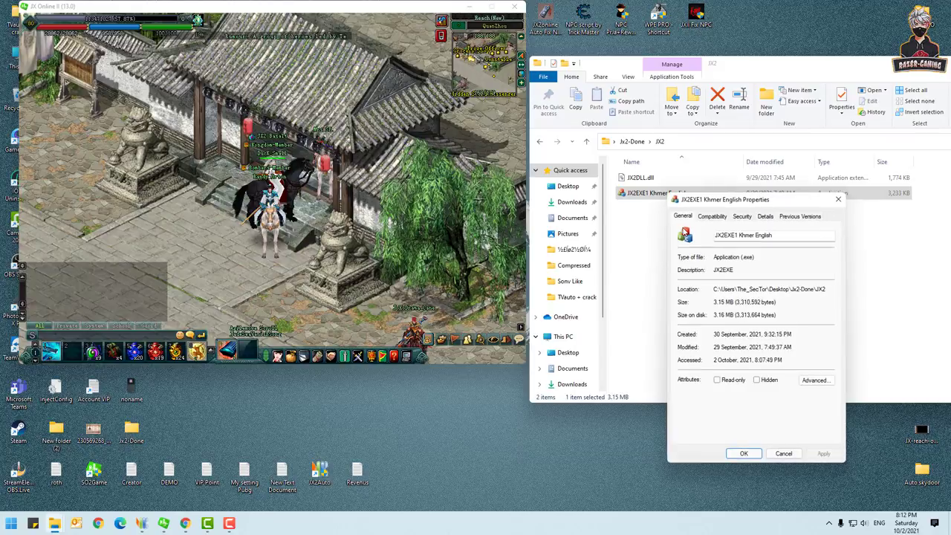
left_click(714, 217)
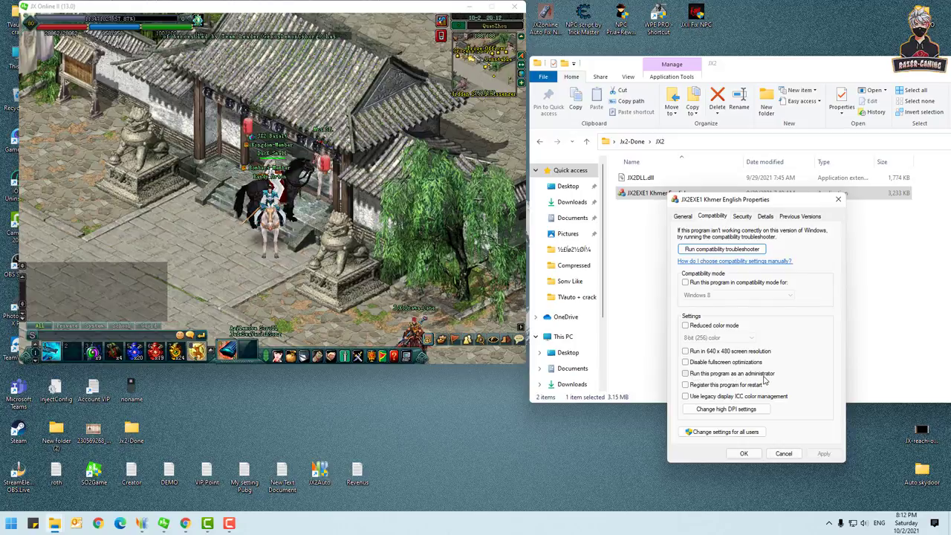
left_click(685, 374)
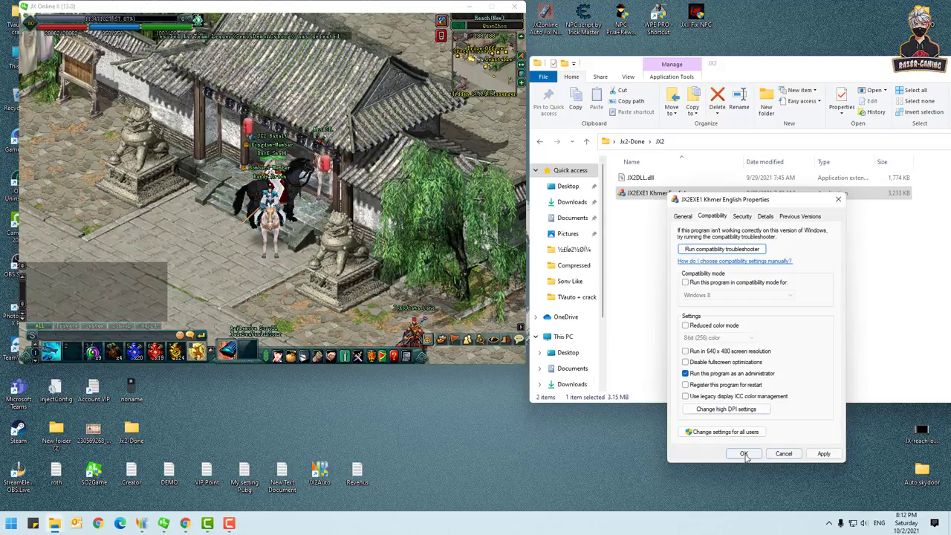
left_click(821, 453)
left_click(758, 455)
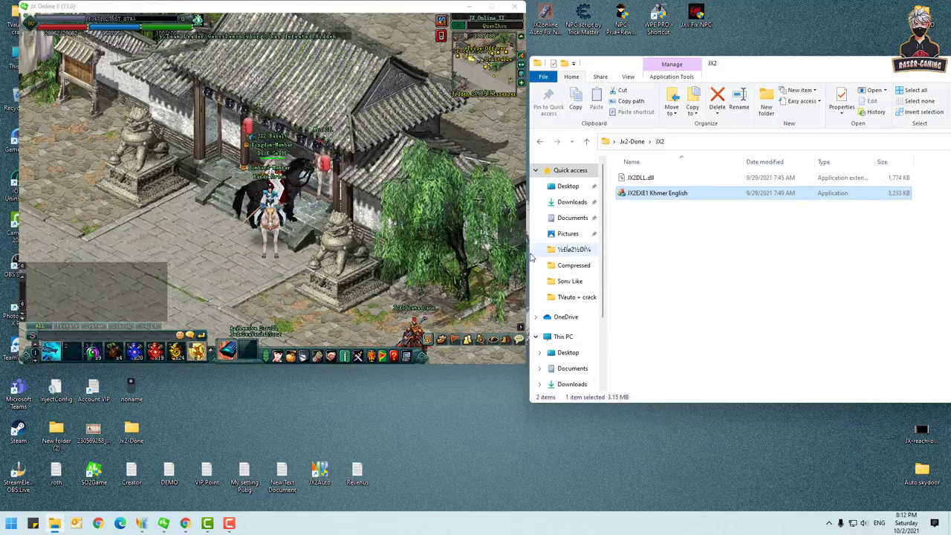
Launch the JX2EXE1 Khmer English application from the JX2 folder
right_click(641, 195)
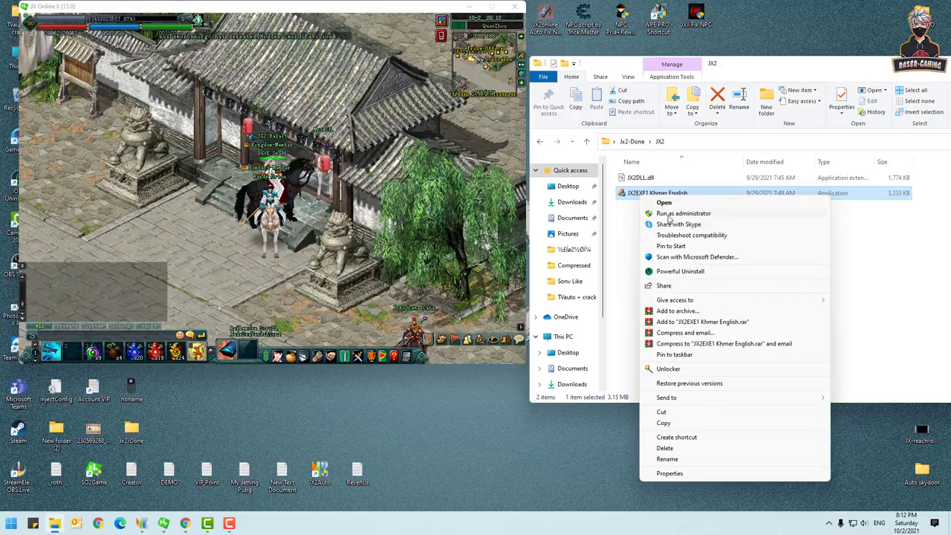
left_click(644, 195)
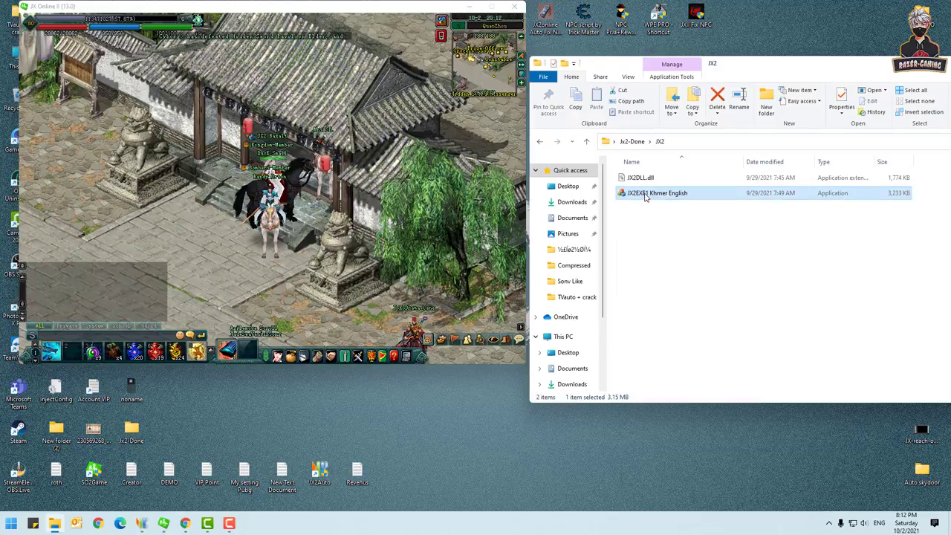
double_click(645, 195)
Close the JX2 folder window, place the Jx2Auto window beside the game, and make the JX Online II window active
left_click_drag(885, 75, 356, 199)
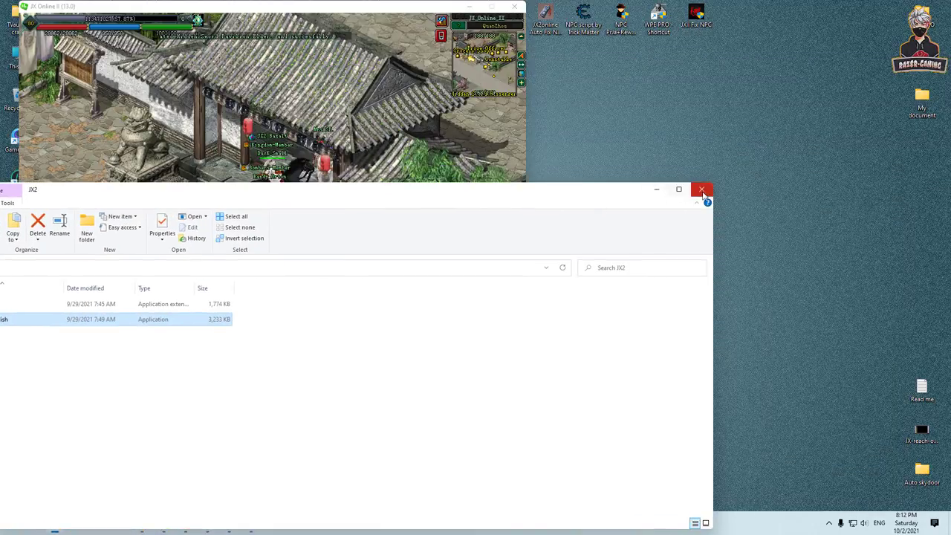
key("super+Down")
left_click_drag(431, 247, 624, 102)
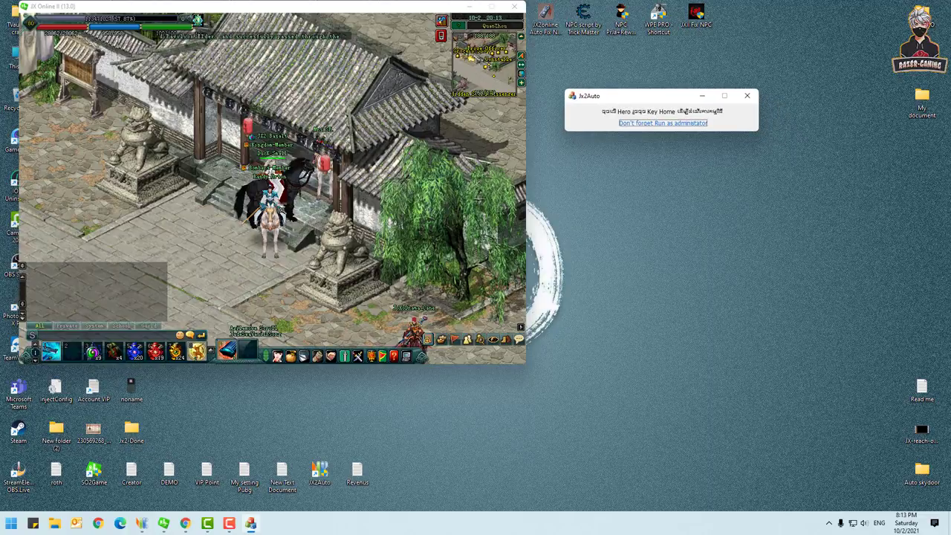
left_click(517, 353)
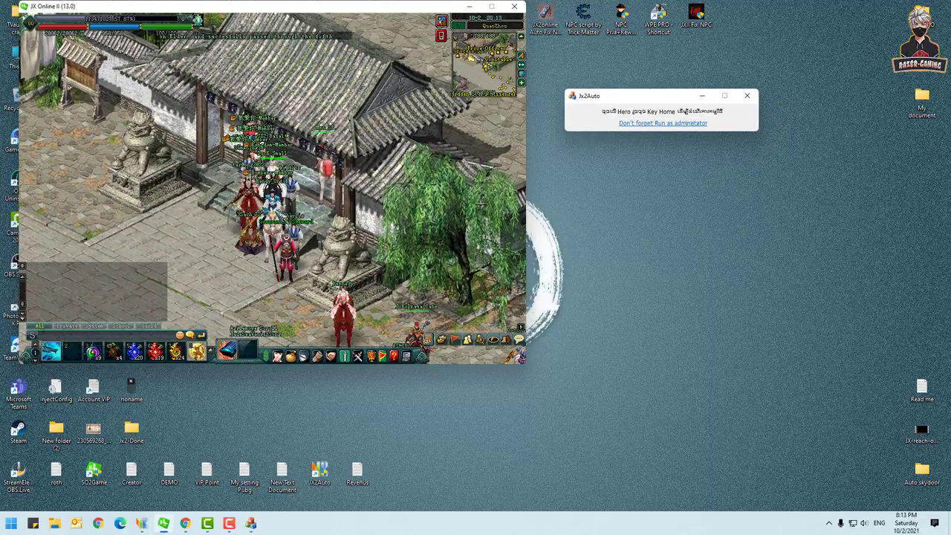